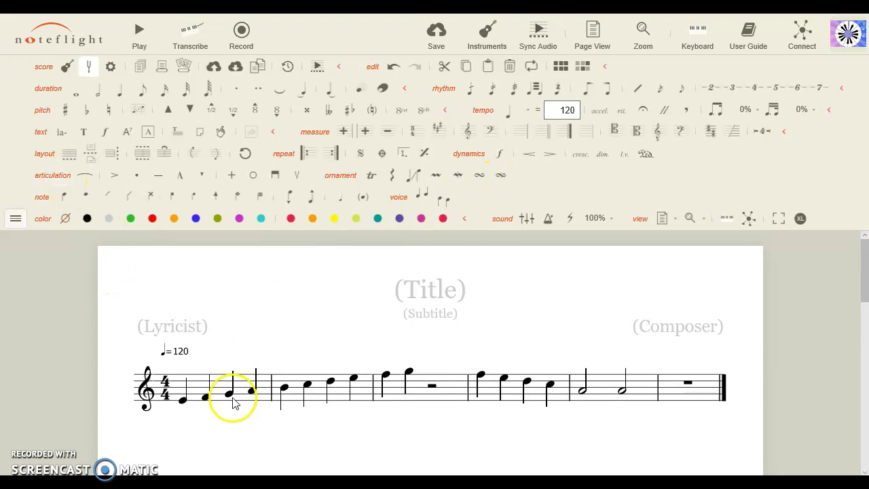
- Add an accent to the first note of measure 1 and staccato and tenuto marks to the second note
left_click(185, 402)
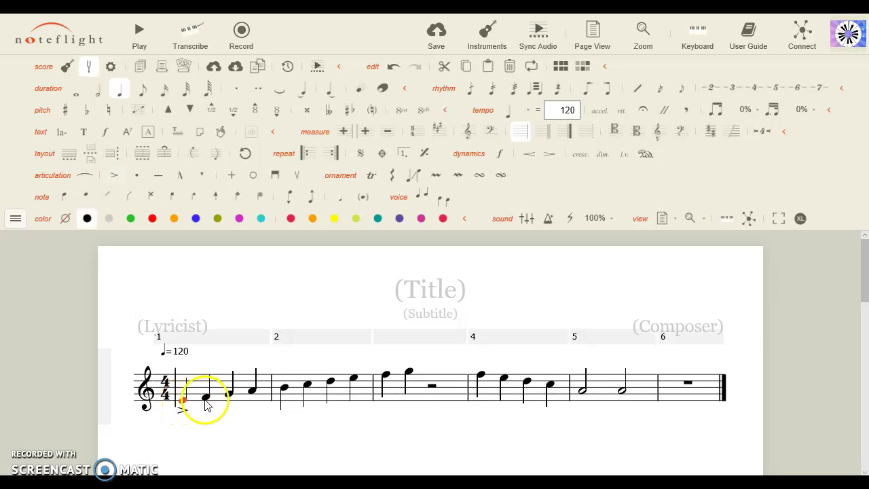
key("shift+period")
left_click(207, 401)
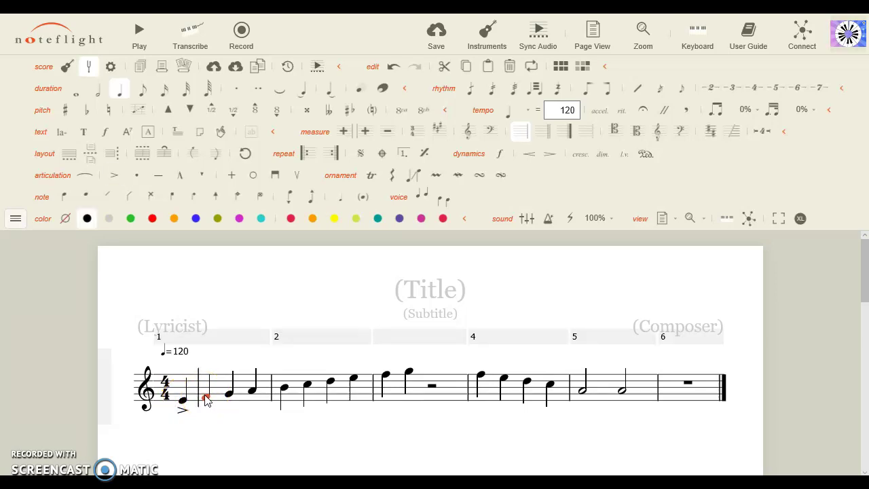
left_click(139, 176)
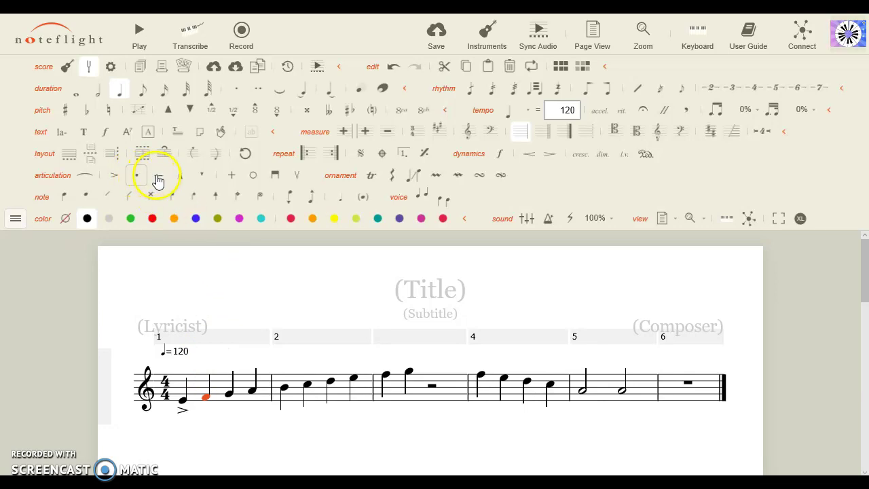
- Add a marcato mark to the third note of measure 1 and a staccatissimo wedge to the fourth
left_click(230, 397)
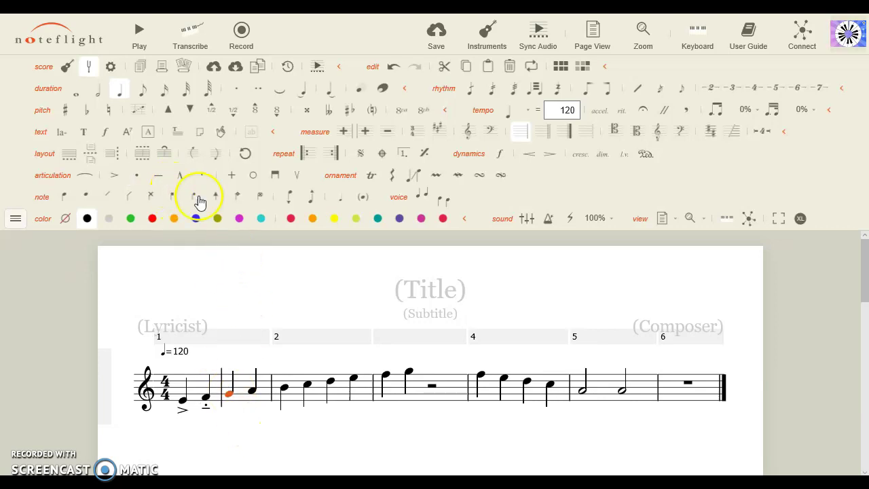
left_click(182, 176)
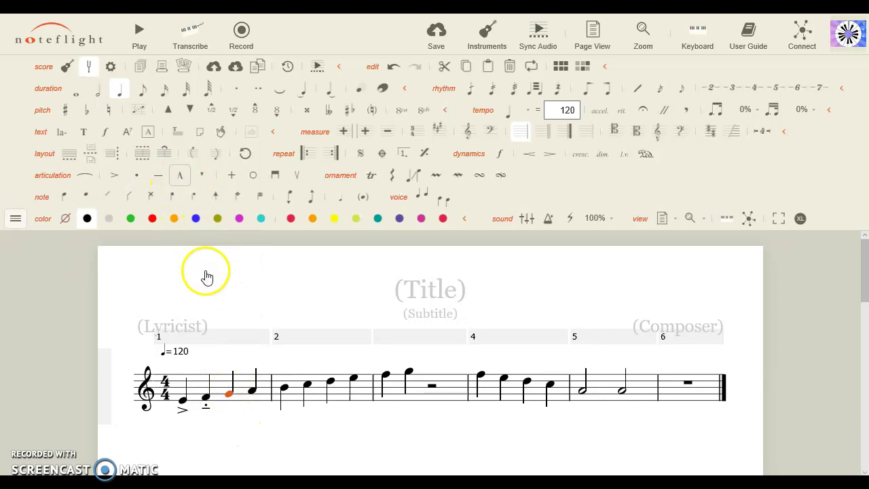
left_click(254, 395)
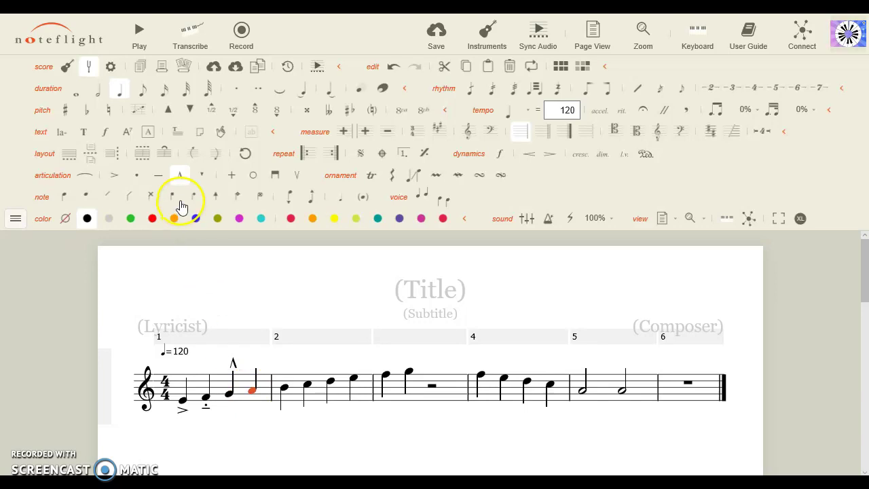
left_click(202, 175)
left_click(306, 460)
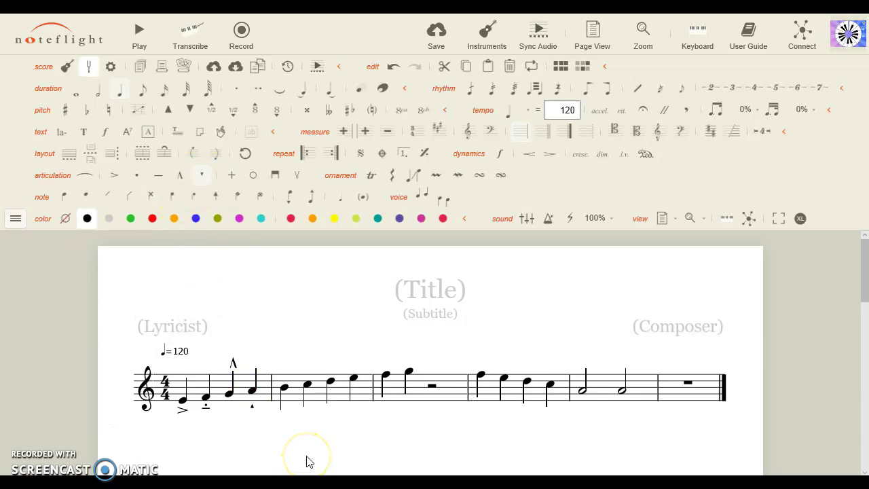
- Add a slur joining the first two notes of measure 2
left_click(284, 388)
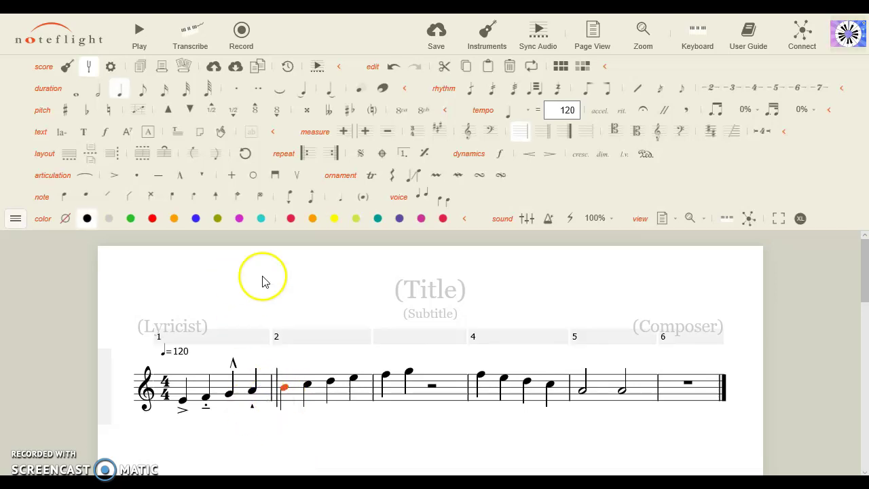
left_click(342, 398, "shift")
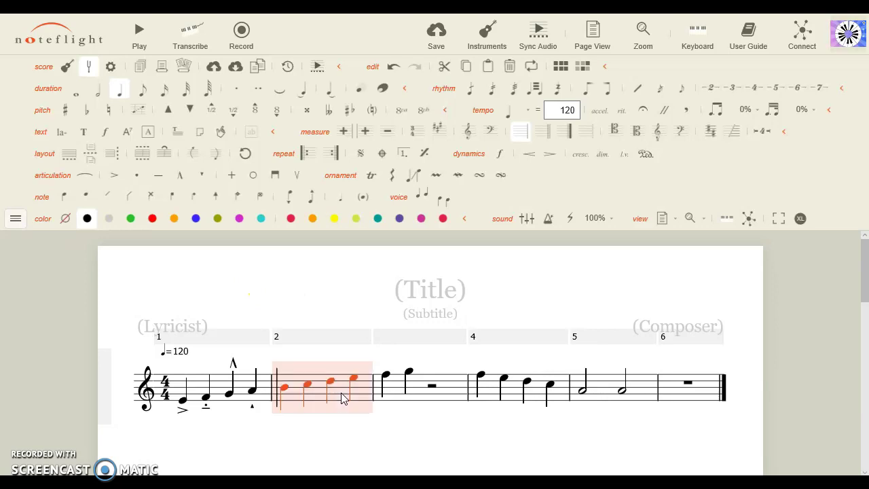
left_click(284, 391)
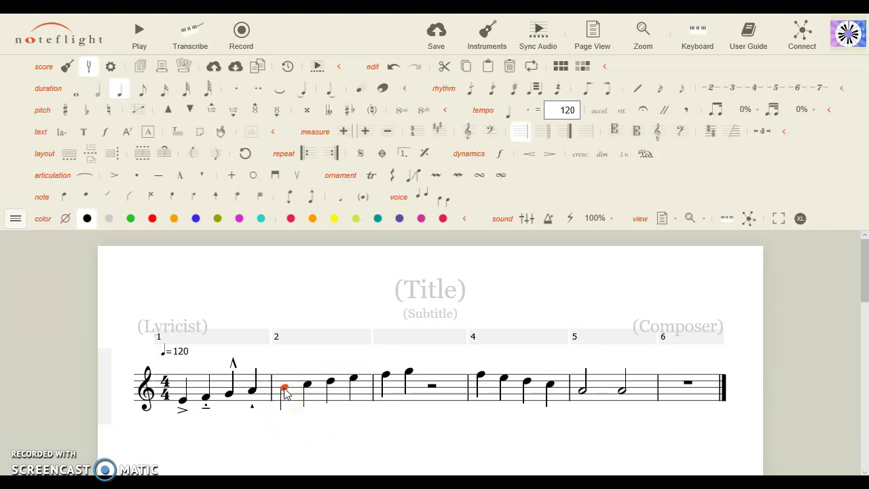
key("s")
left_click(325, 430)
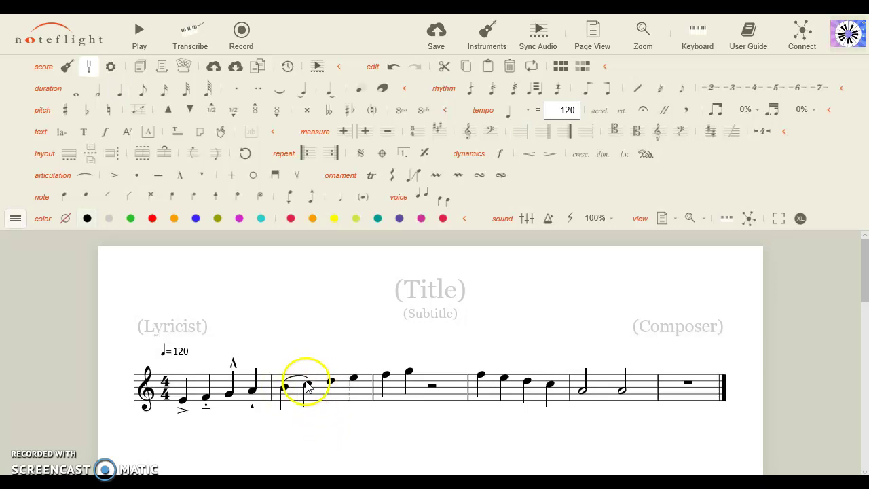
- Delete the slur between the first two notes of measure 2
left_click(284, 391)
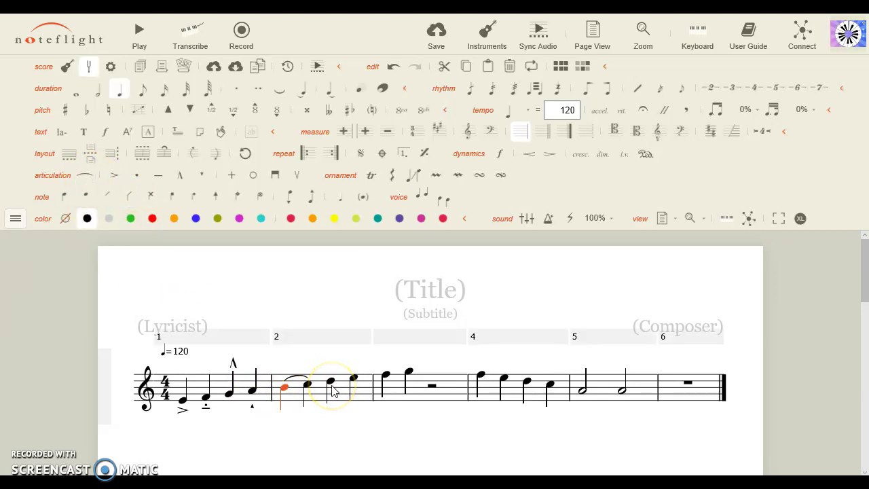
key("Delete")
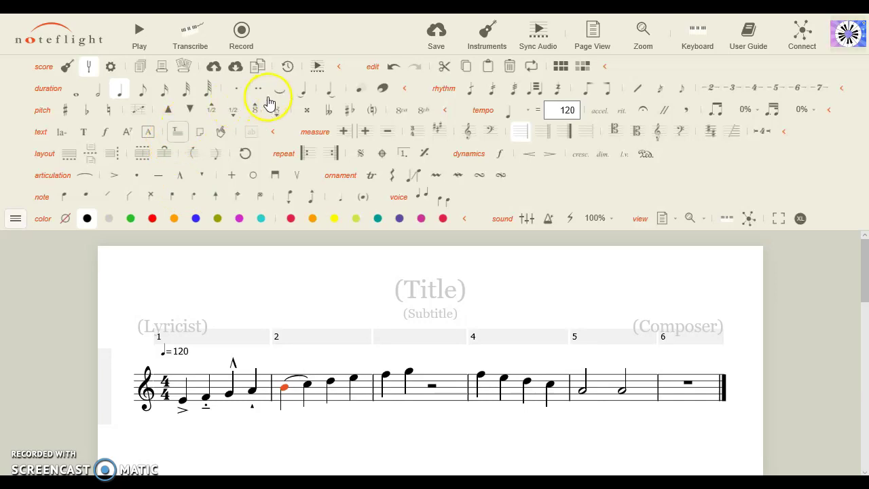
left_click(299, 376)
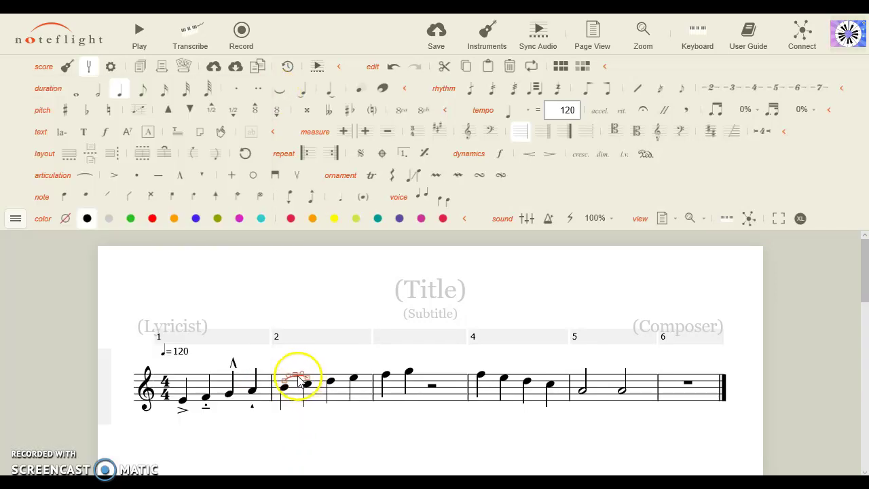
left_click_drag(299, 378, 290, 375)
key("Delete")
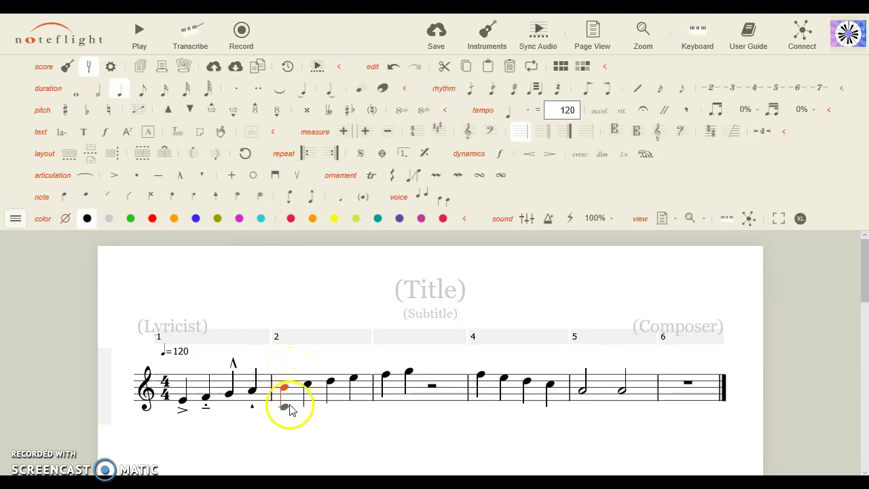
- Add one slur spanning all four notes of measure 2
left_click_drag(337, 400, 337, 400)
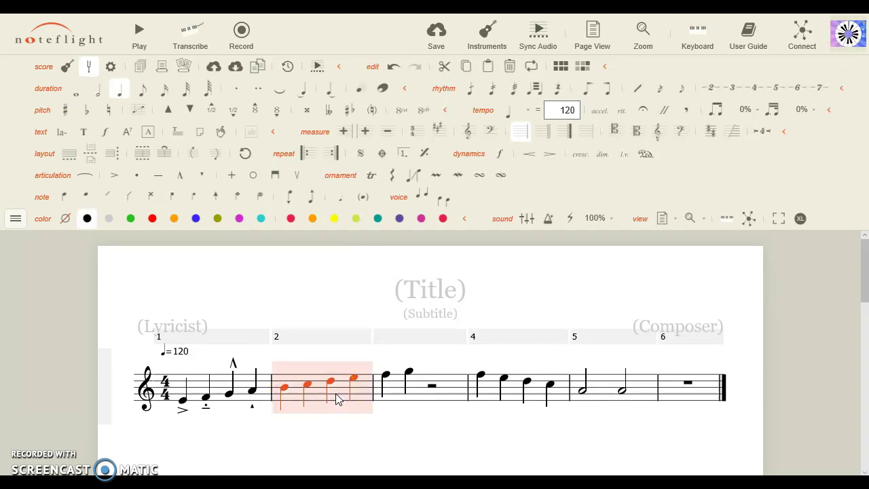
key("s")
left_click(359, 433)
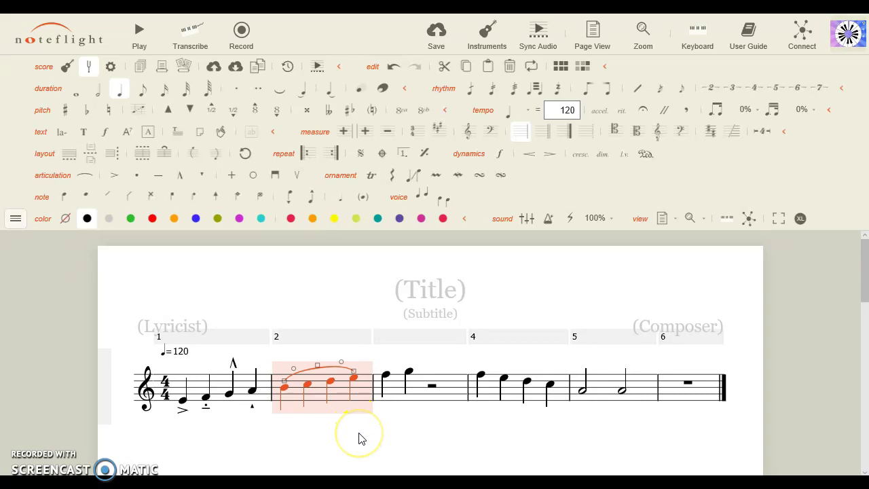
left_click(359, 437)
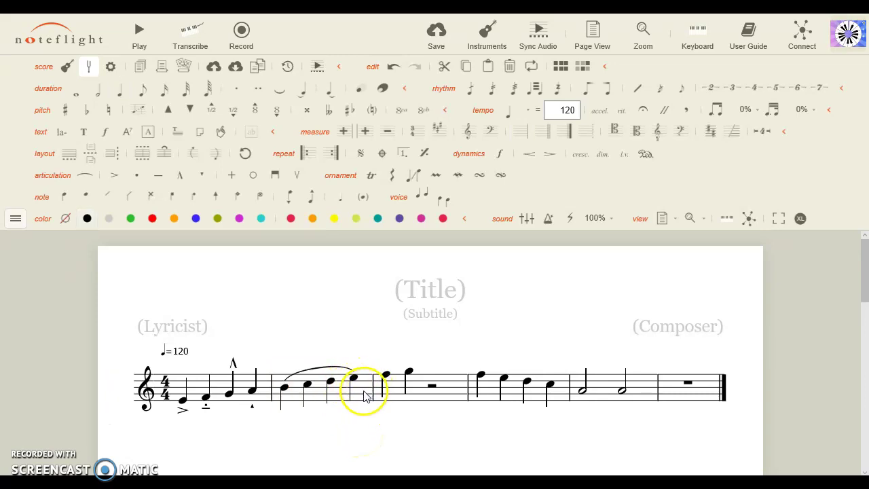
- Reshape the curve of the slur over measure 2 by moving its control handles
left_click(329, 374)
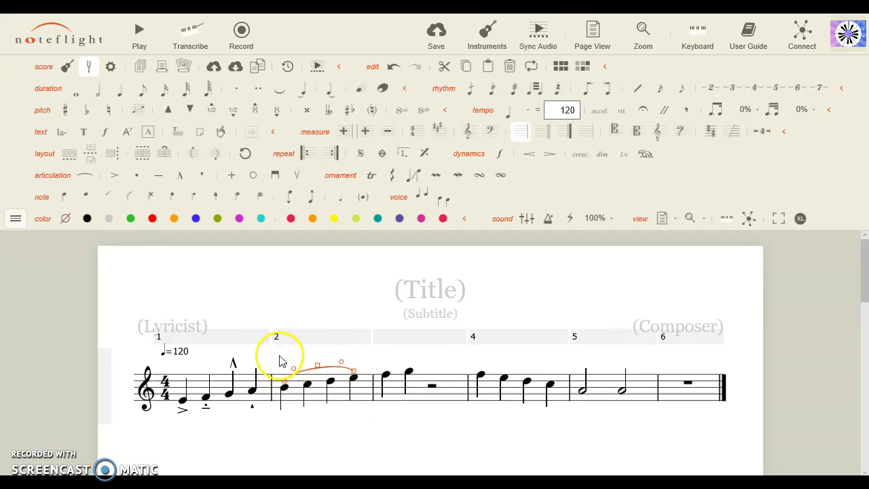
left_click_drag(279, 356, 298, 377)
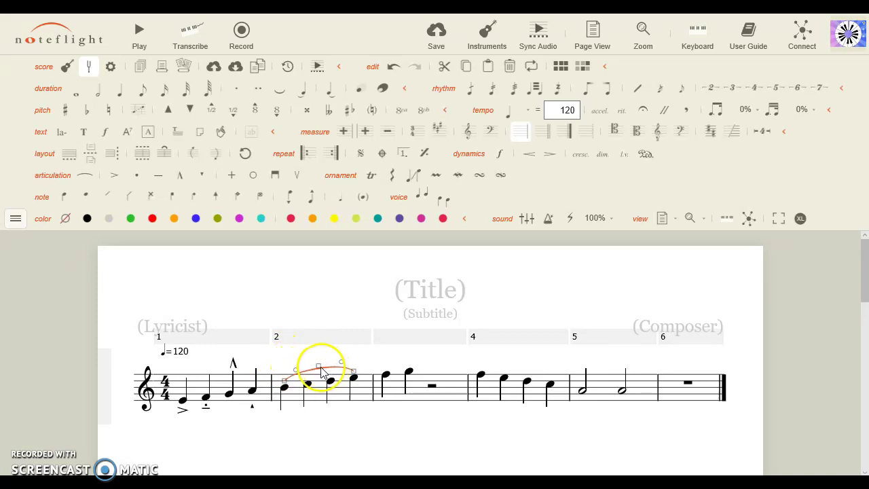
left_click_drag(315, 360, 340, 366)
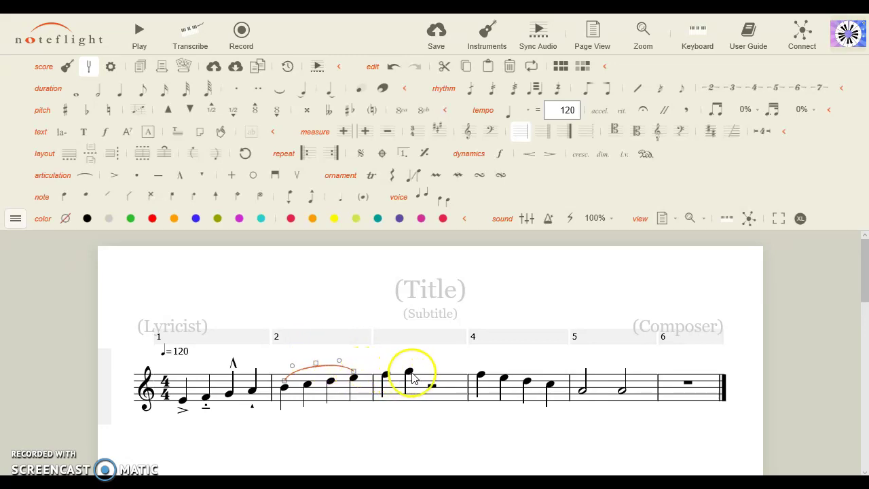
- Replace the half rest in measure 3 with quarter notes A and B, continuing the ascending line
left_click(433, 384)
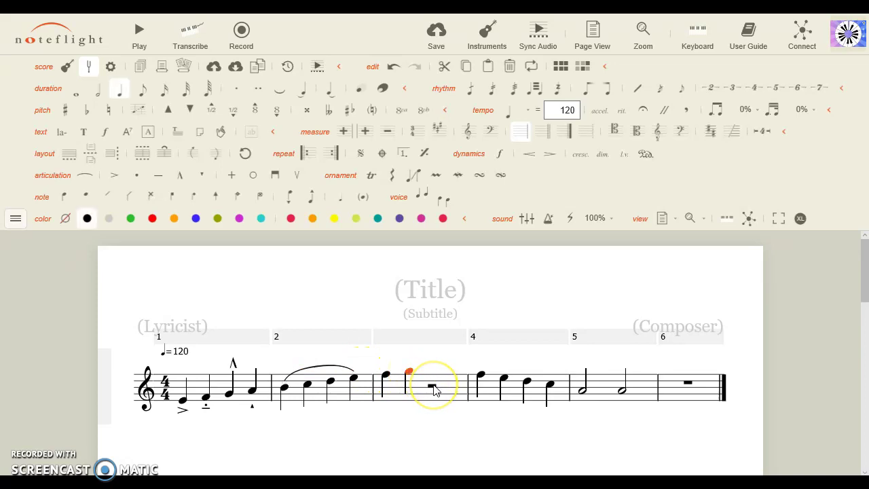
left_click(435, 372)
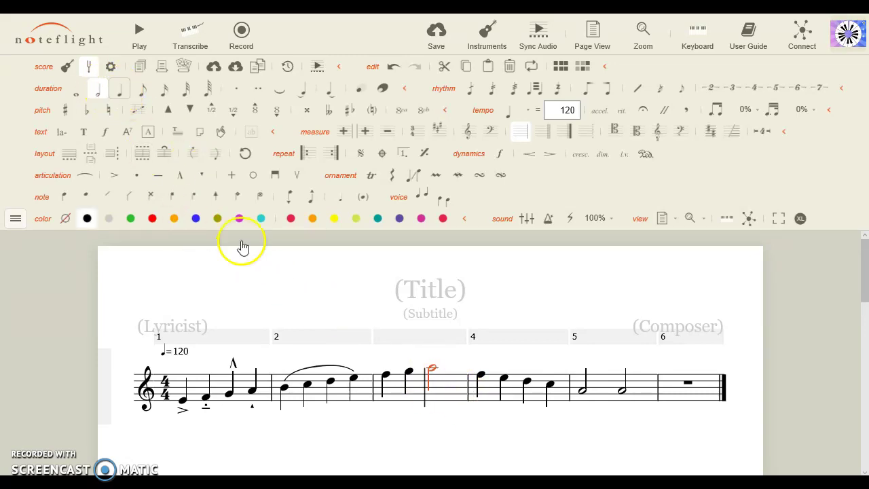
key("5")
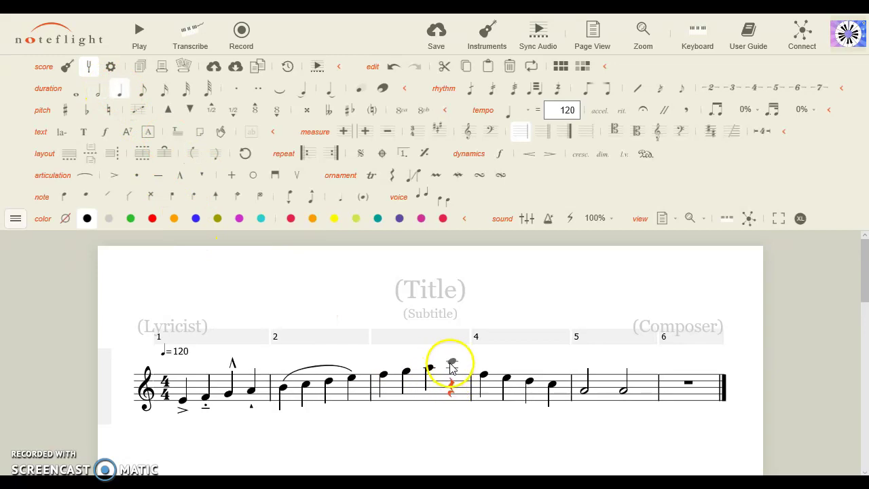
left_click(452, 366)
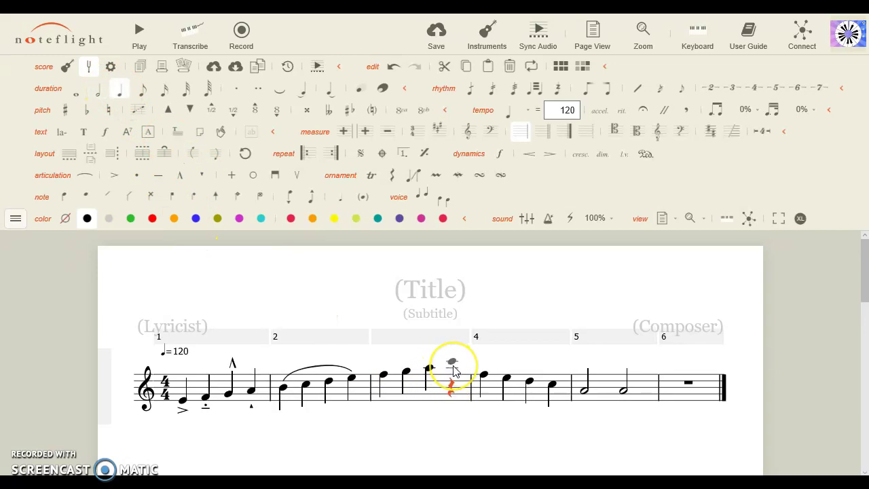
left_click(516, 447)
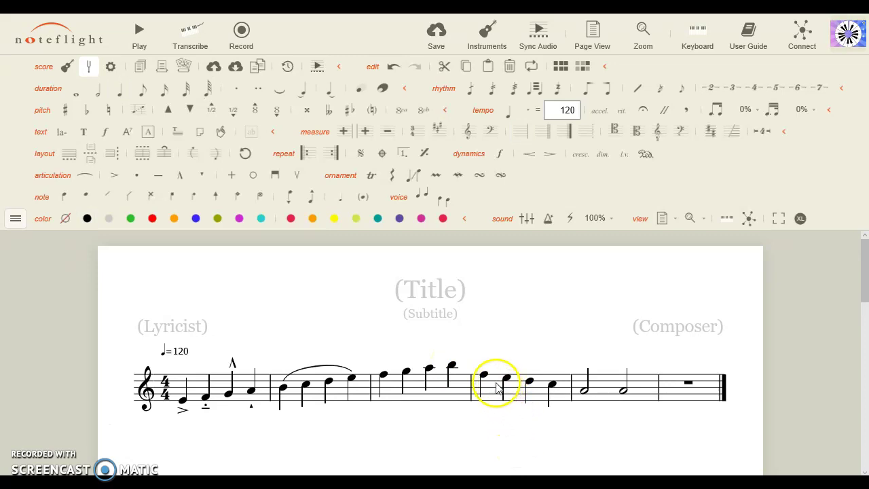
- Add a plus (stopped) mark to the first note of measure 4 and an open circle mark to the second
left_click_drag(483, 380, 484, 378)
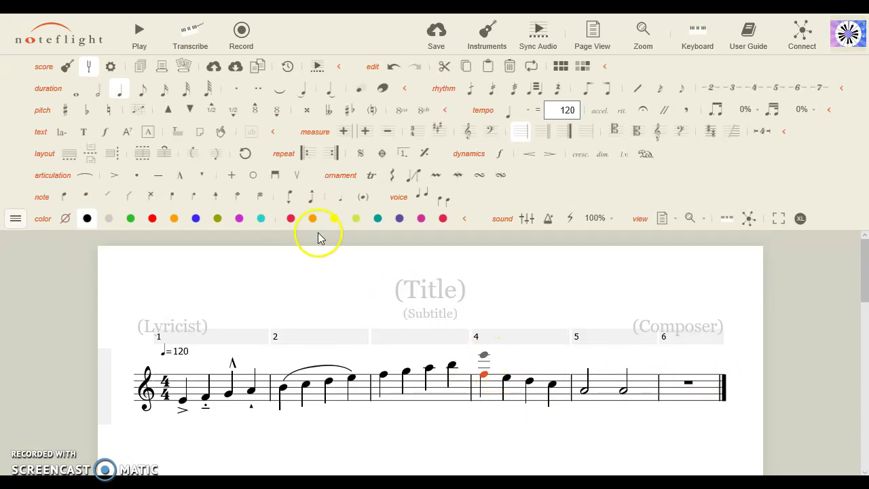
left_click(231, 176)
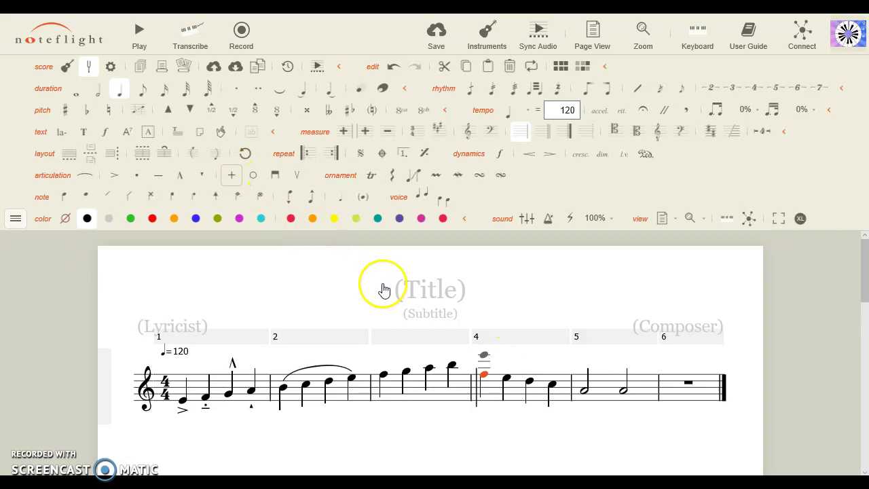
left_click(506, 375)
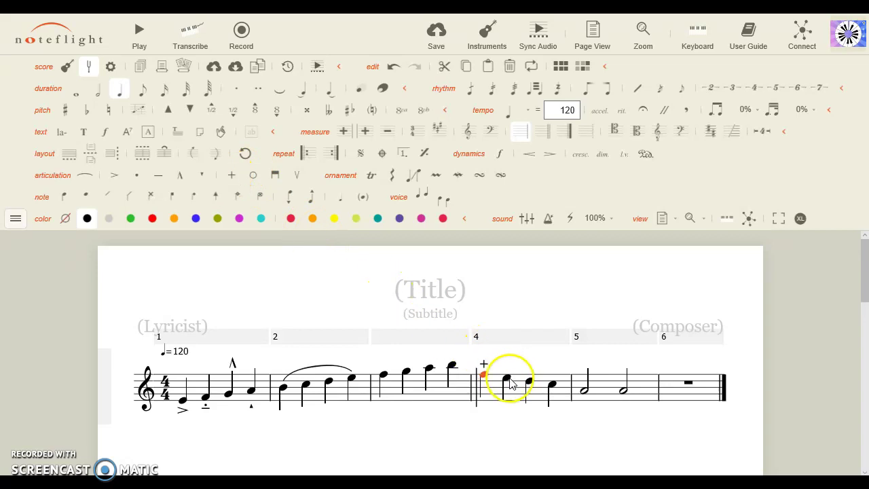
left_click(253, 176)
- Add a down bow to the third note of measure 4 and an up bow to the fourth
left_click(529, 382)
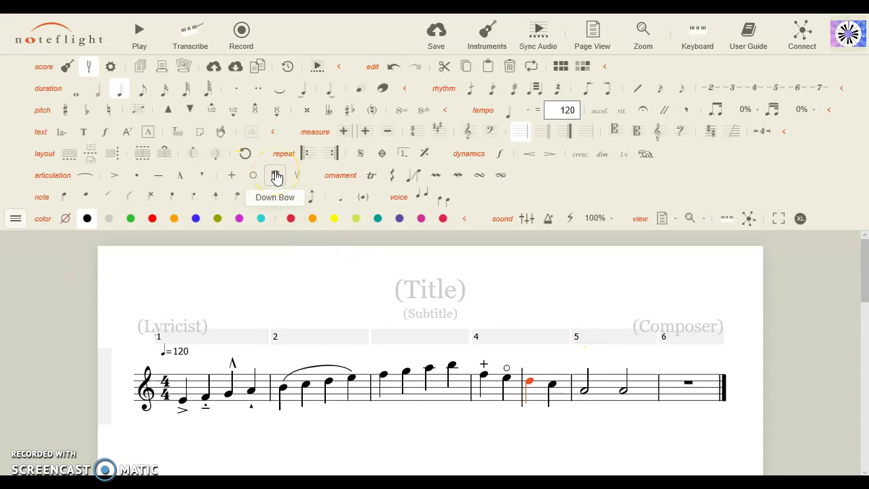
left_click(275, 177)
left_click(551, 384)
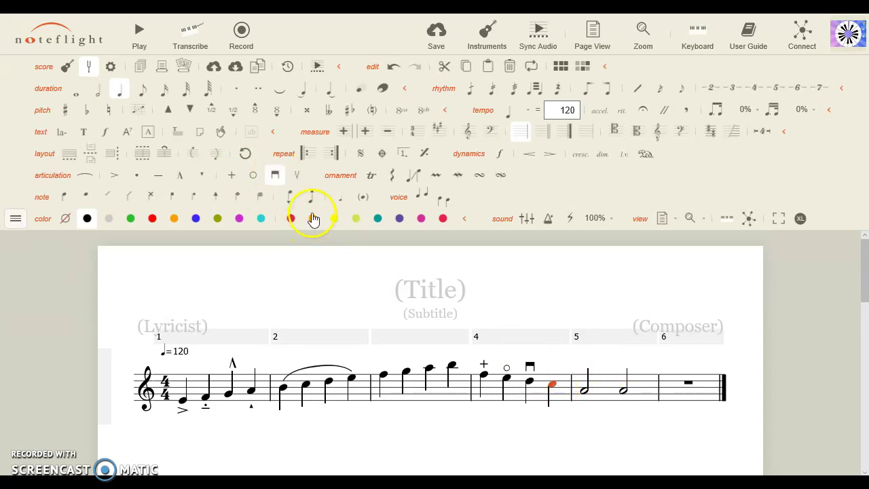
left_click(296, 176)
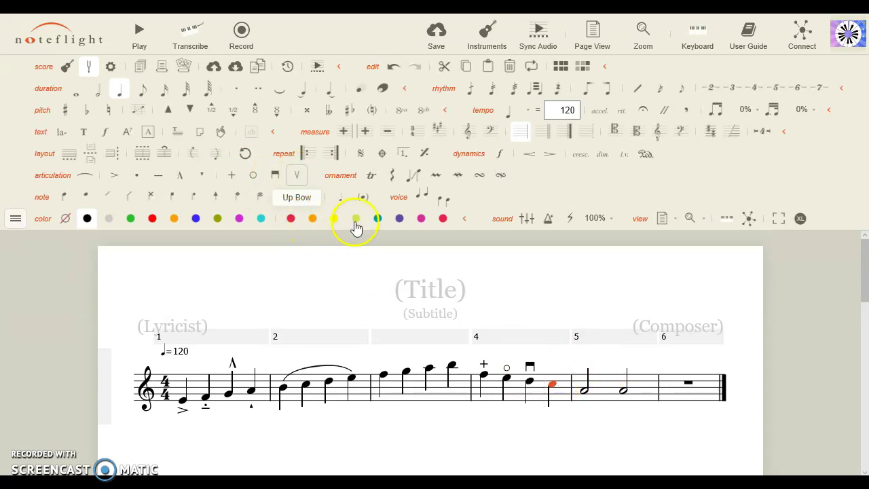
- Tie the two half notes in measure 5 together
key("t")
left_click(585, 389)
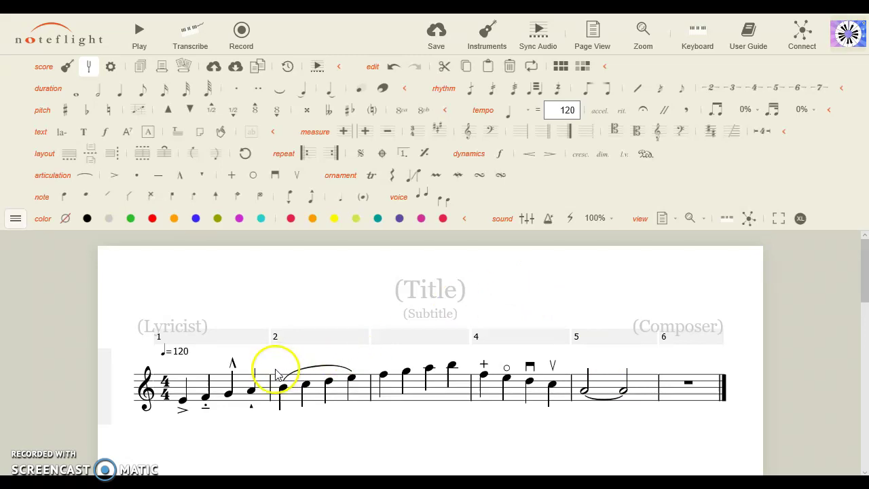
- Add a trill with an extended wavy line across all four notes of measure 3
left_click(424, 390)
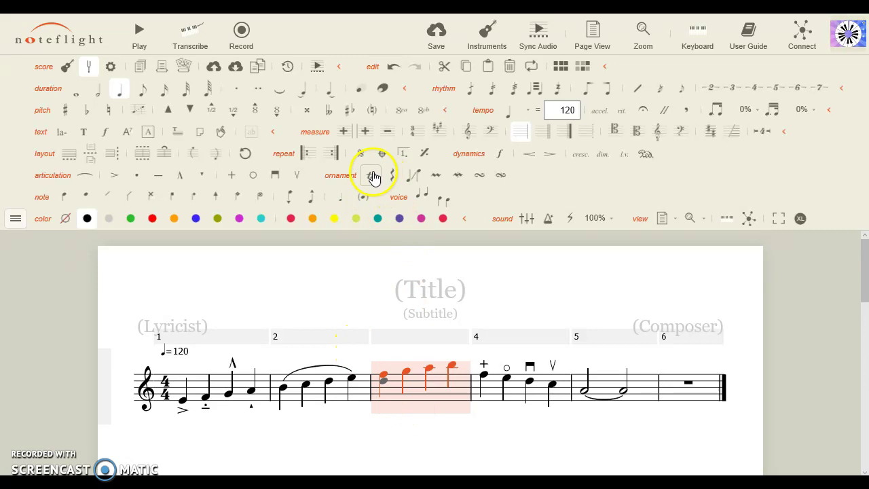
left_click(401, 423)
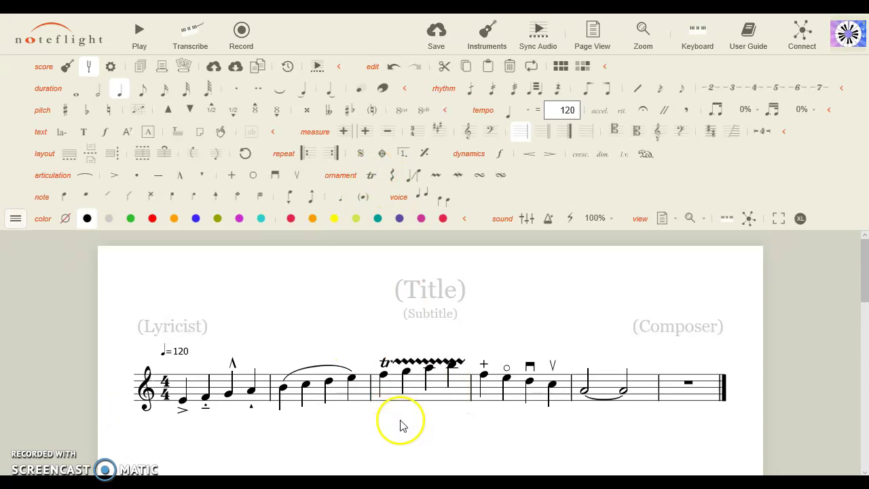
- Add a glissando line from the second note of measure 3 to the third note
left_click(407, 372)
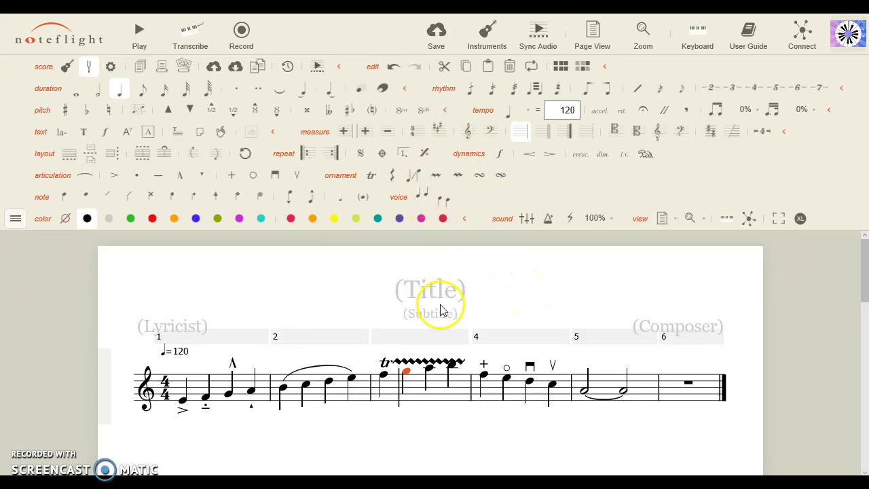
left_click(414, 178)
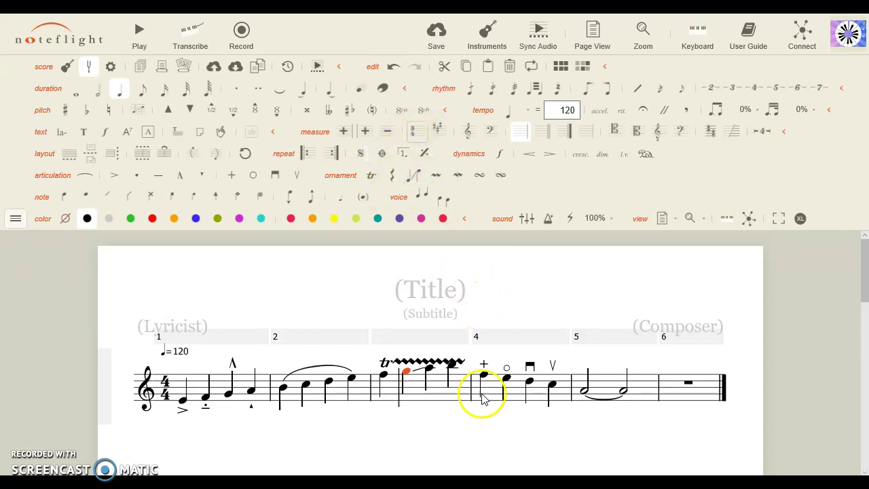
left_click(477, 432)
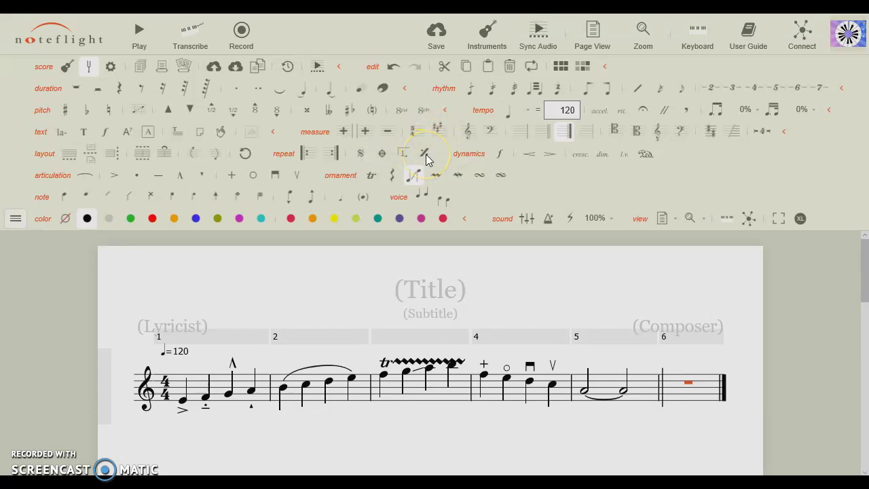
- Replace the whole rest in measure 6 with a one-measure repeat sign
left_click(836, 233)
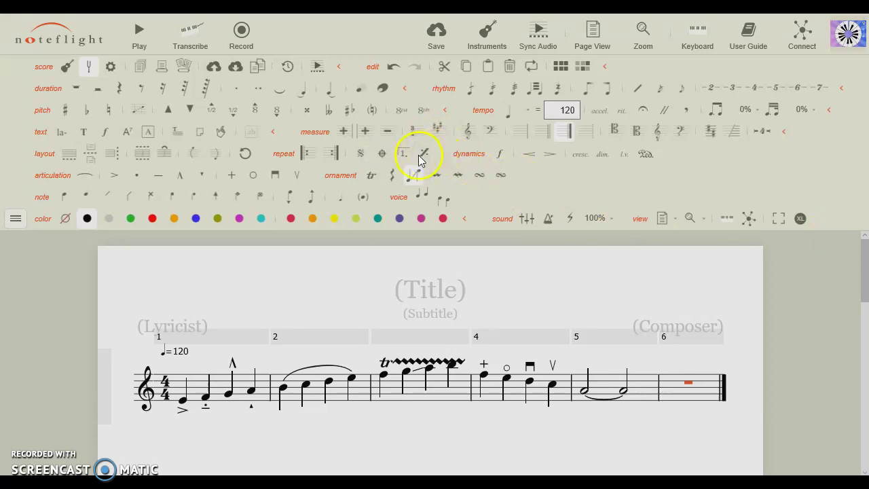
left_click(412, 132)
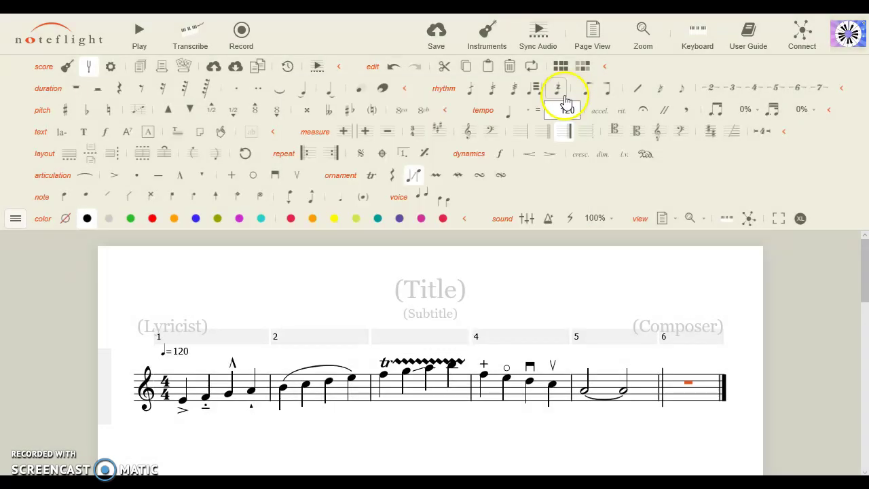
left_click(565, 97)
left_click(422, 156)
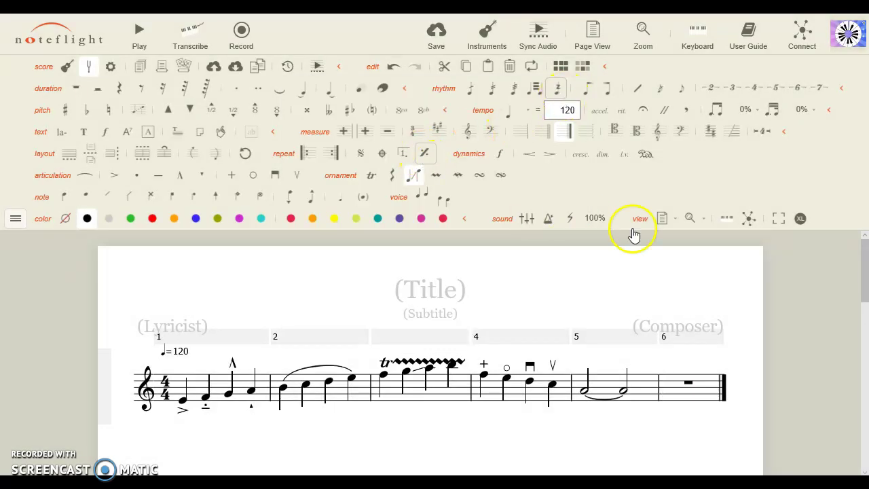
left_click(747, 294)
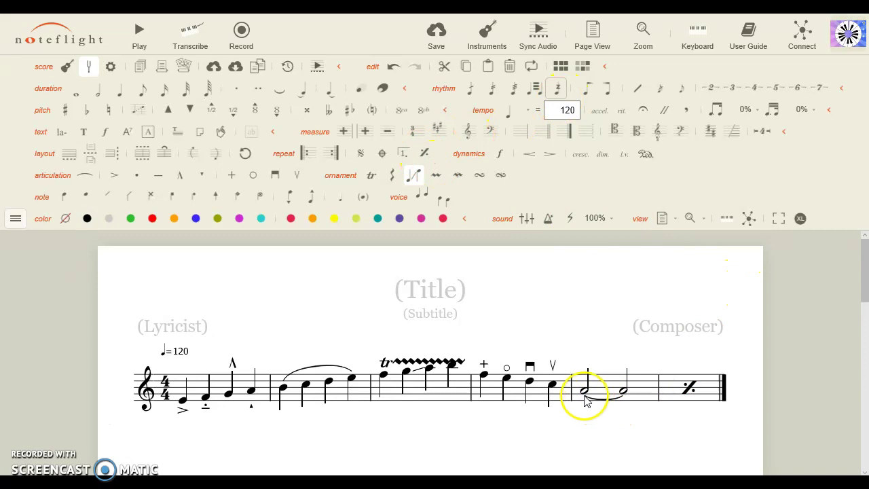